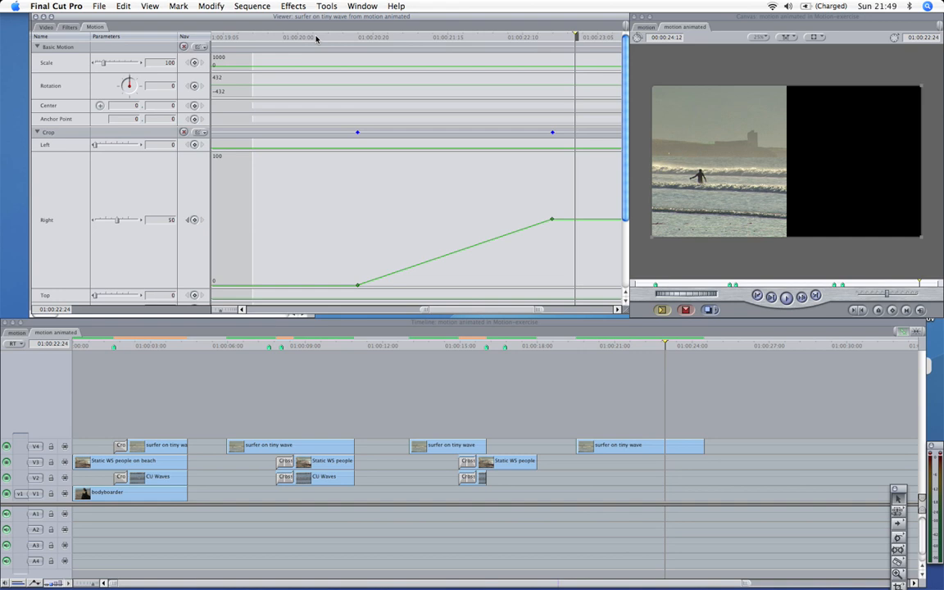
Preview the linear right crop move, then smooth its end keyframe and extend the Bezier handle horizontally about halfway back towards the start keyframe
left_click_drag(283, 39, 311, 39)
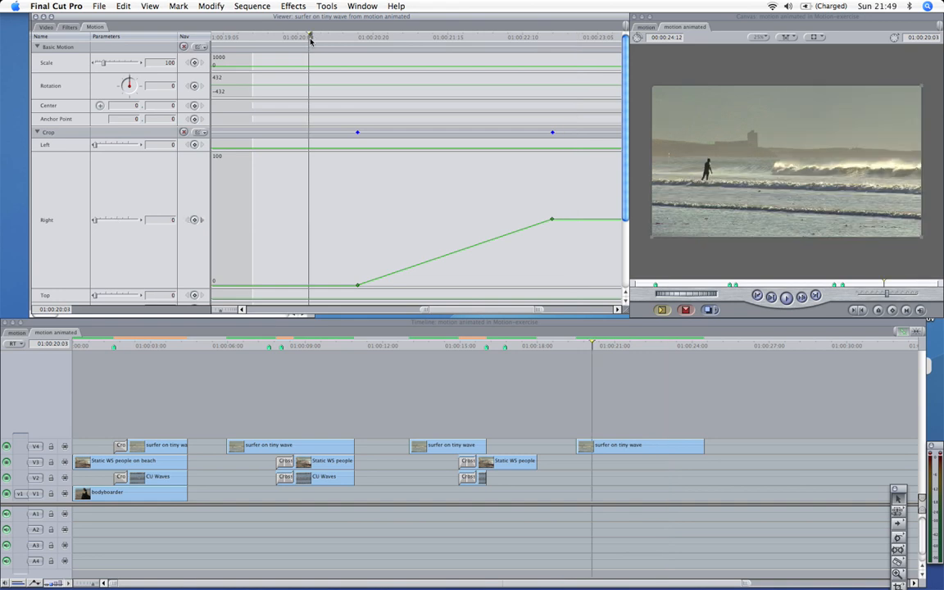
key("space")
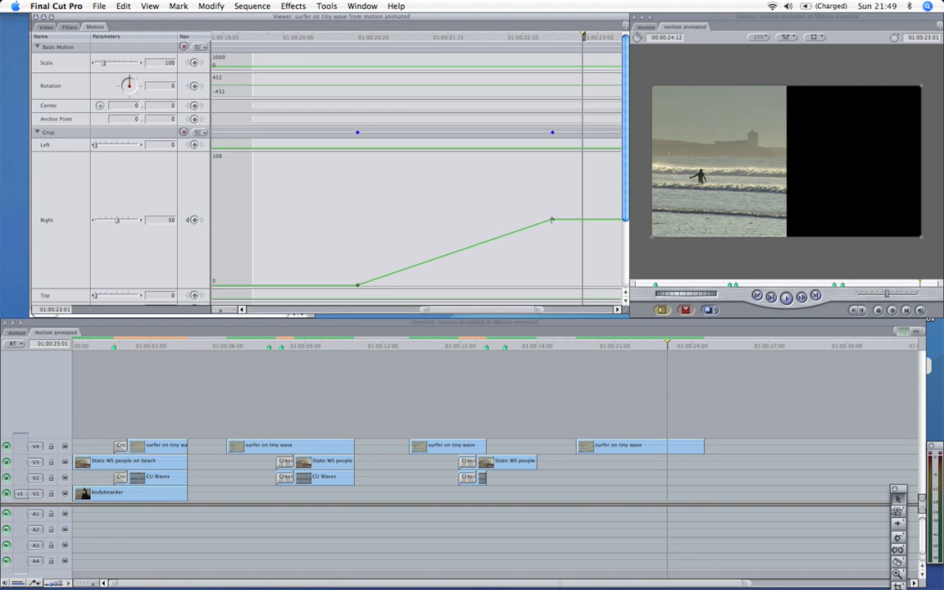
right_click(552, 219)
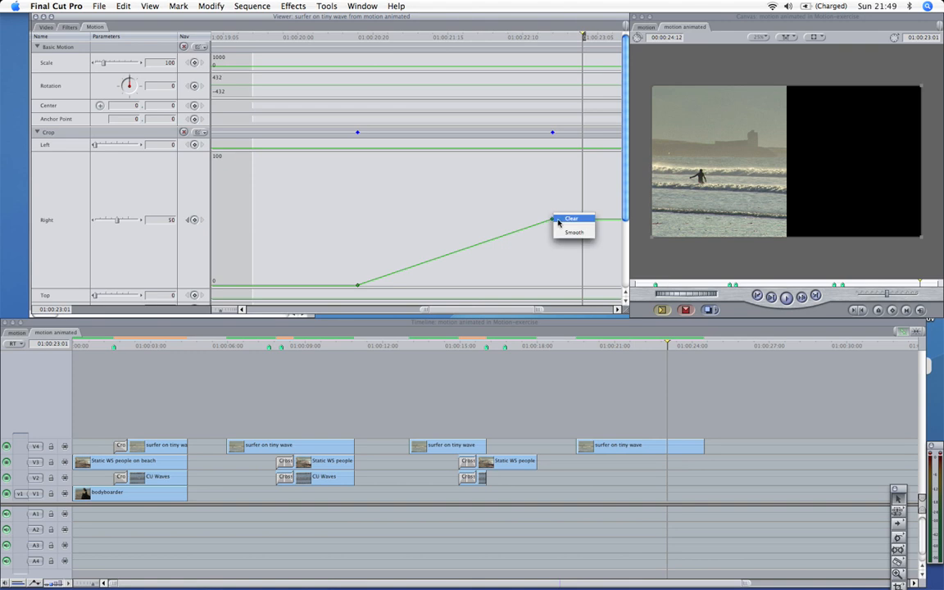
left_click(573, 233)
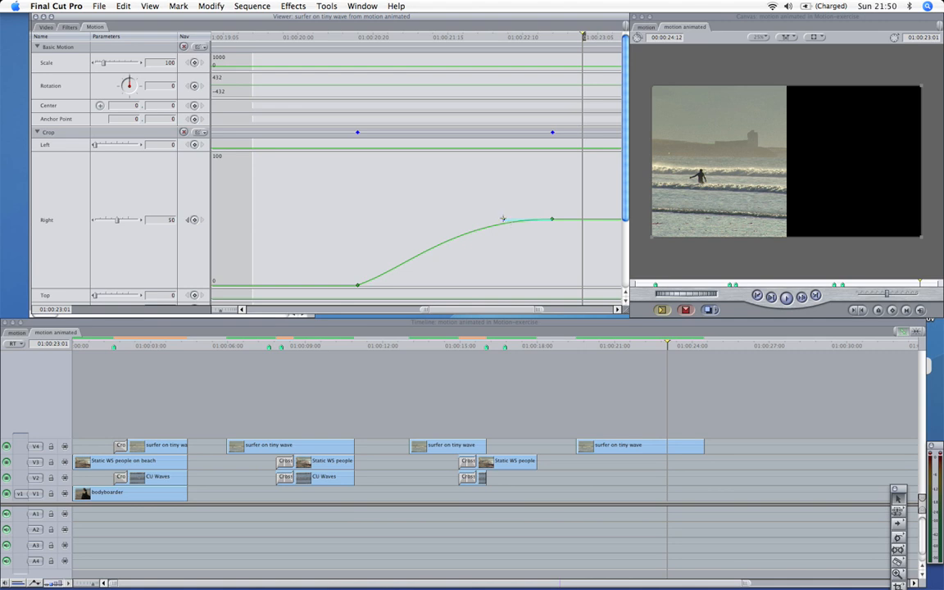
mouse_move(503, 219)
left_mouse_down()
mouse_move(486, 218)
mouse_move(489, 225)
mouse_move(508, 219)
mouse_move(494, 202)
mouse_move(496, 217)
mouse_move(507, 208)
mouse_move(511, 219)
mouse_move(498, 222)
left_mouse_up()
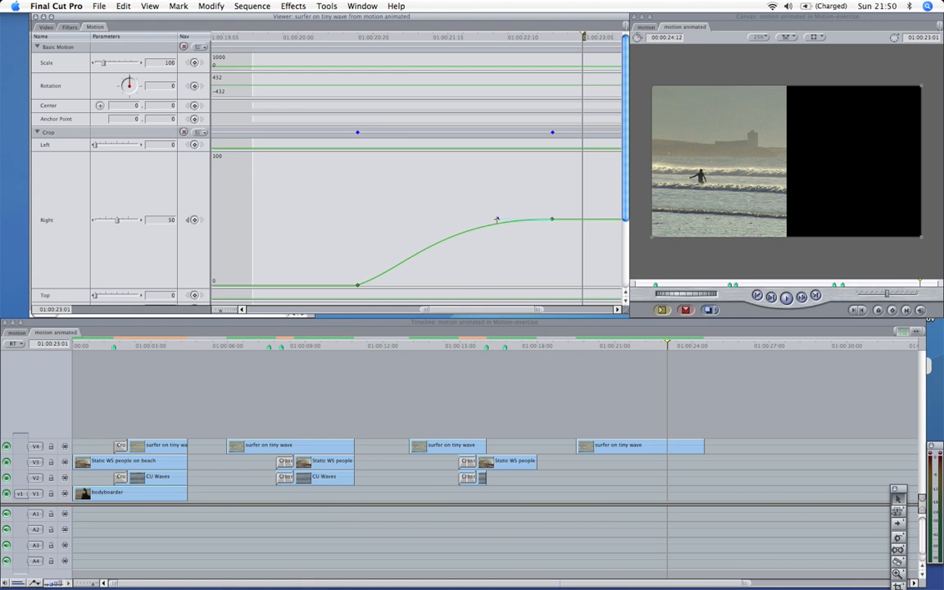
left_click_drag(497, 220, 455, 219)
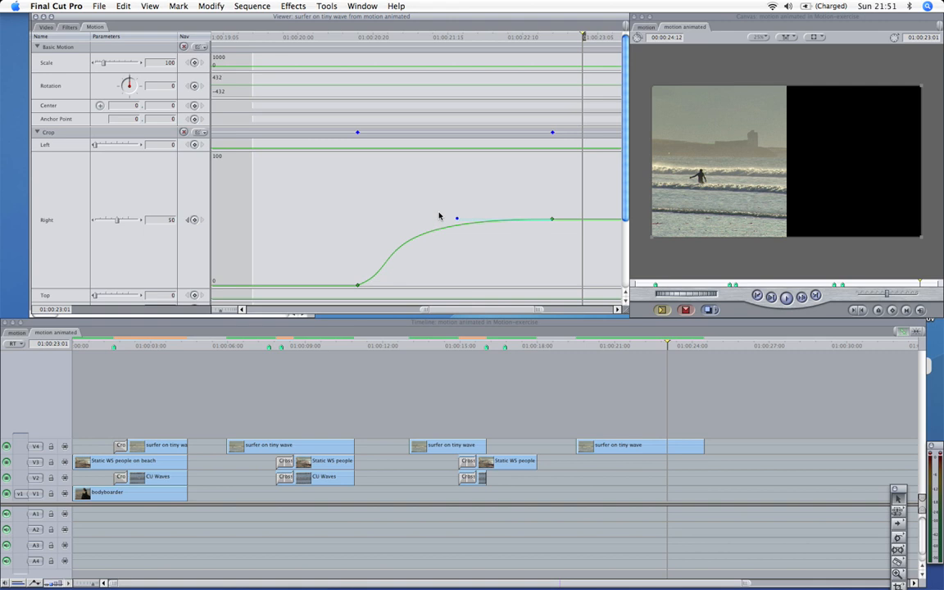
Play the eased right crop move from its middle and again from just before the start keyframe, examining how the crop slows down
left_click_drag(437, 37, 452, 38)
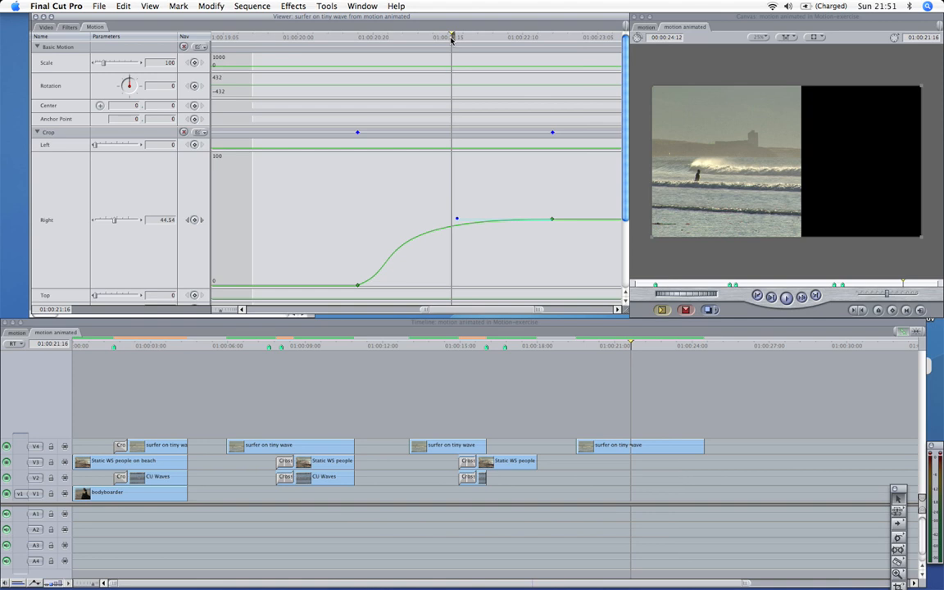
key("space")
key("space")
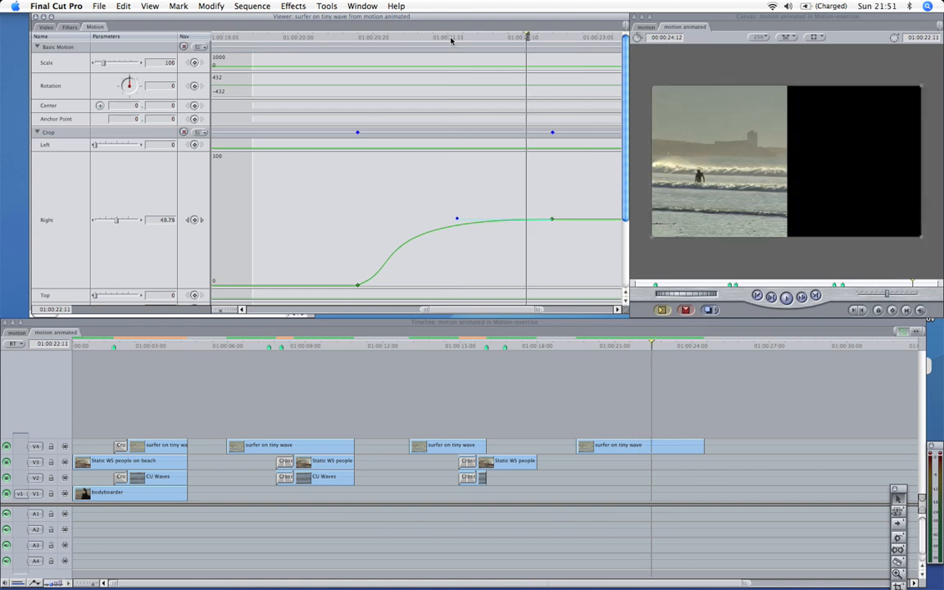
left_click(362, 38)
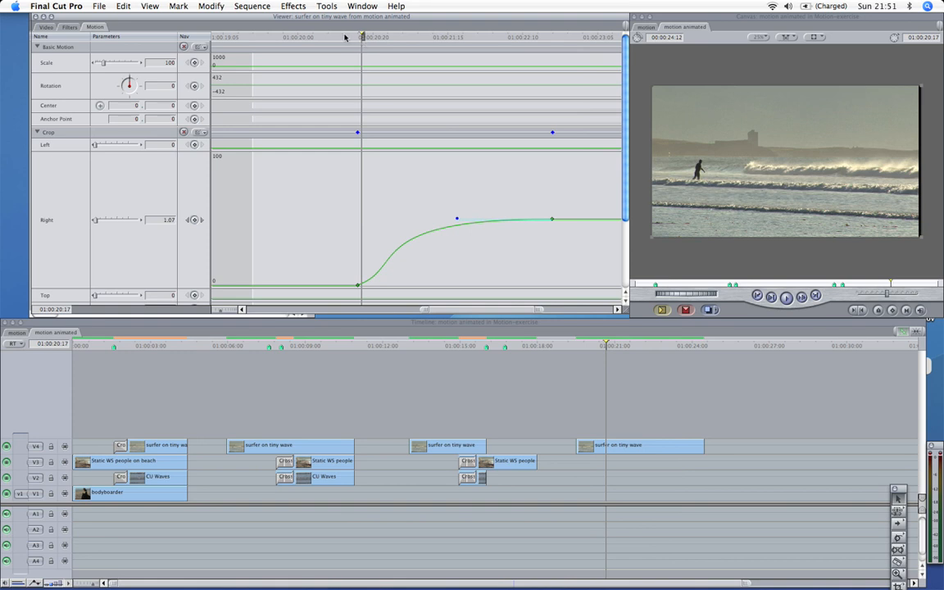
left_click_drag(363, 39, 346, 38)
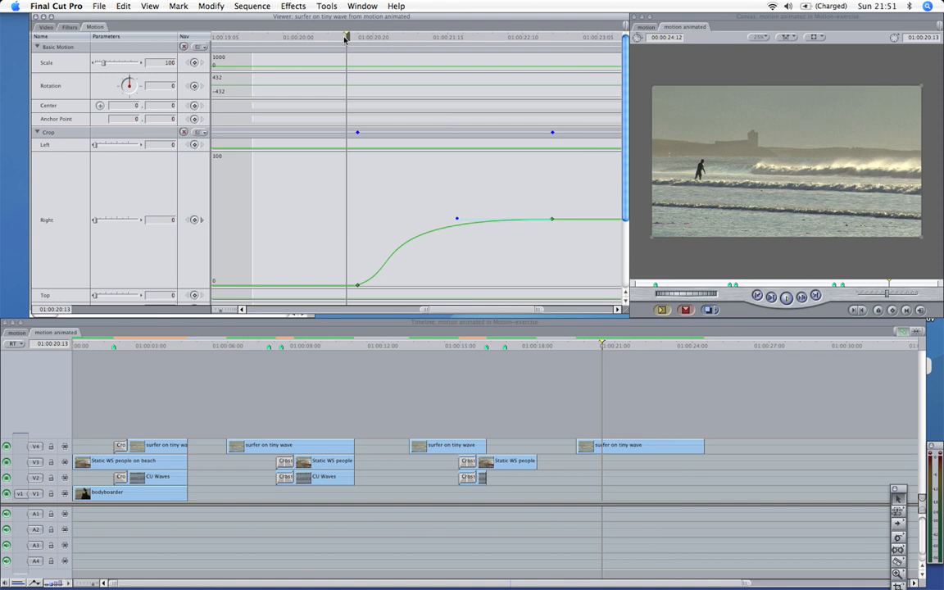
key("space")
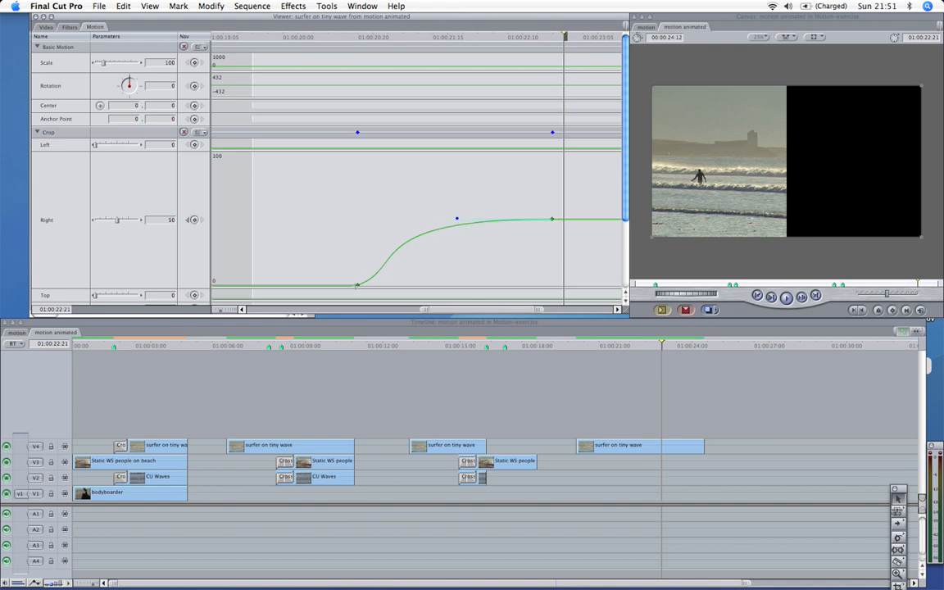
Smooth the right crop's start keyframe, point its Bezier handle straight up for an abrupt start, and preview the move from about 01:00:20:07
right_click(358, 285)
left_click(382, 297)
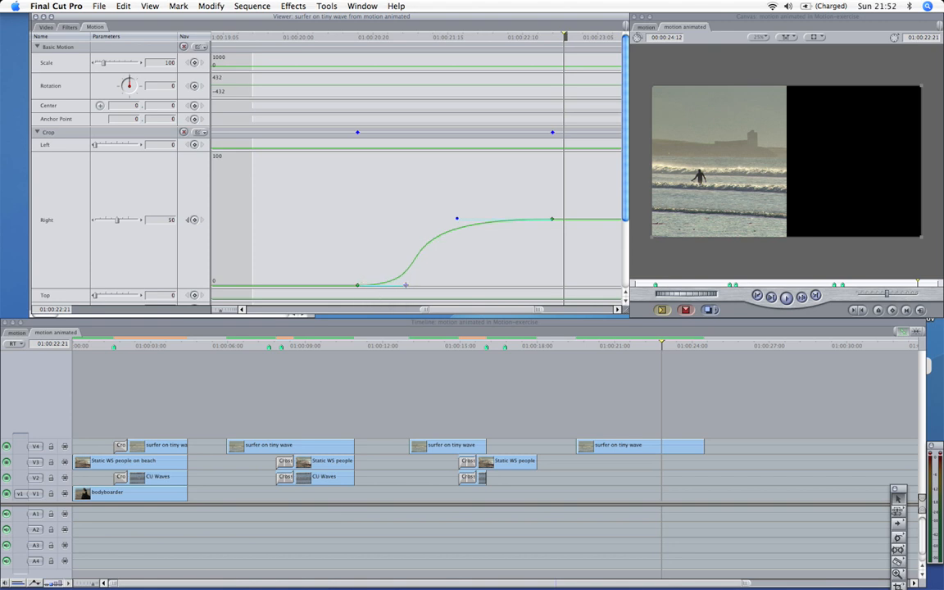
left_click_drag(406, 285, 358, 275)
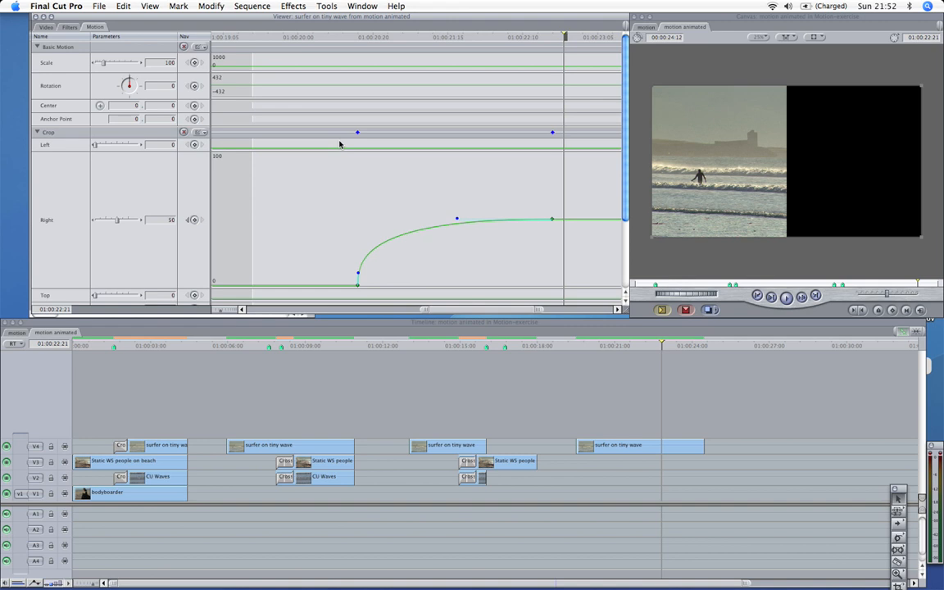
left_click(324, 37)
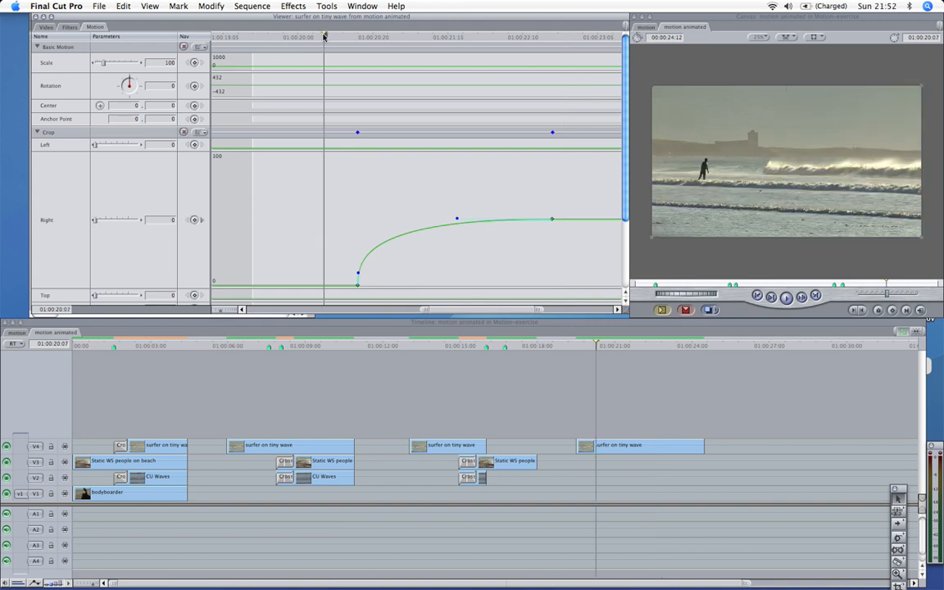
key("space")
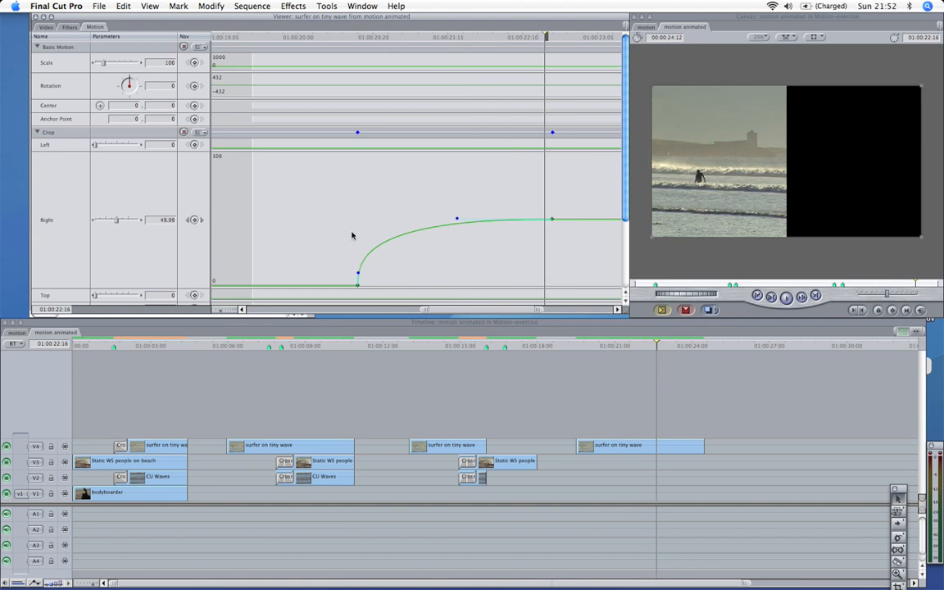
Flatten and lengthen the start keyframe's handle, pull the end keyframe's handle steeply down for a slow-start, fast-finish crop, and preview it
left_click_drag(358, 273, 431, 284)
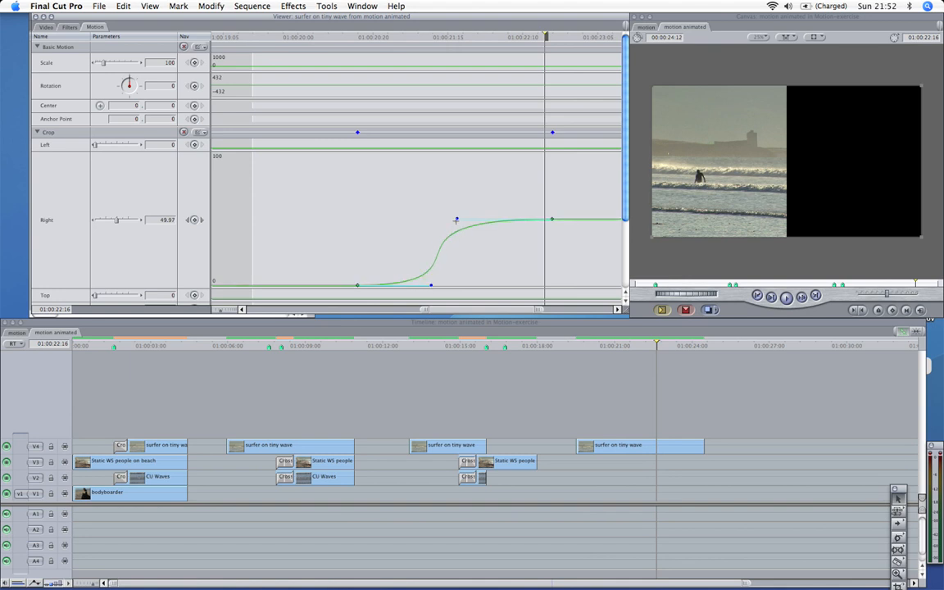
left_click_drag(457, 219, 544, 259)
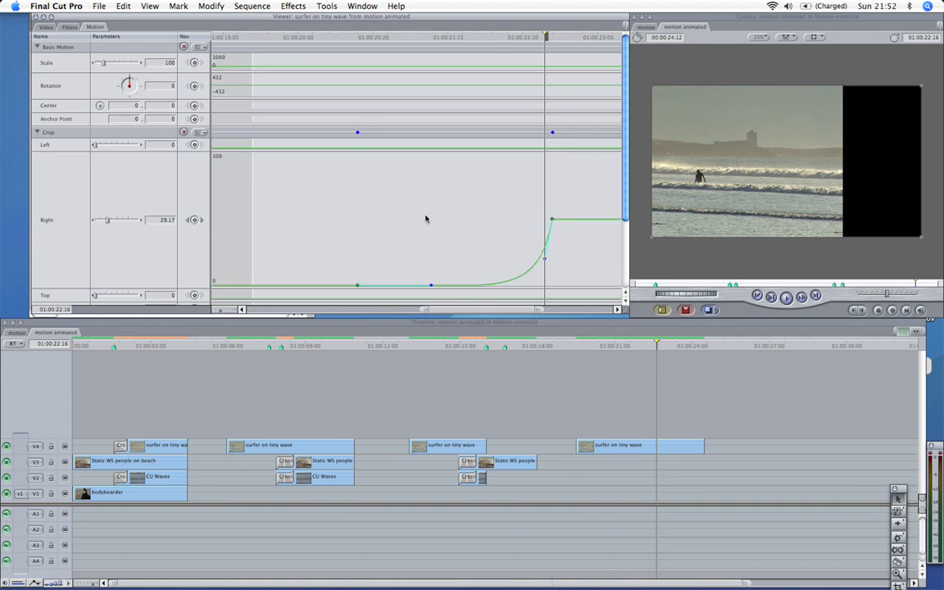
left_click(323, 37)
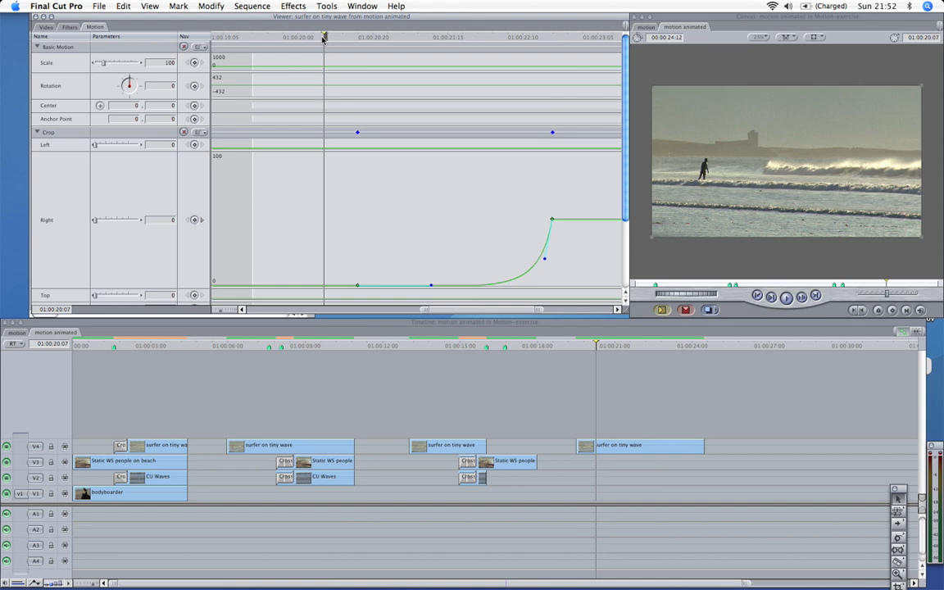
key("space")
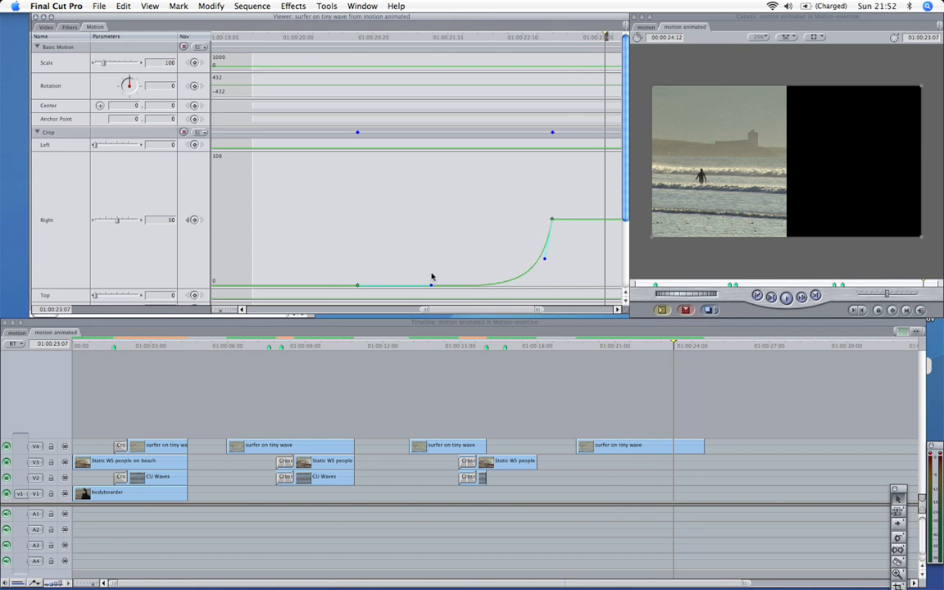
Flatten the end keyframe's handle back towards the start to form an S-shaped right crop curve, and preview the move from about 01:00:20:03
left_click_drag(543, 259, 485, 219)
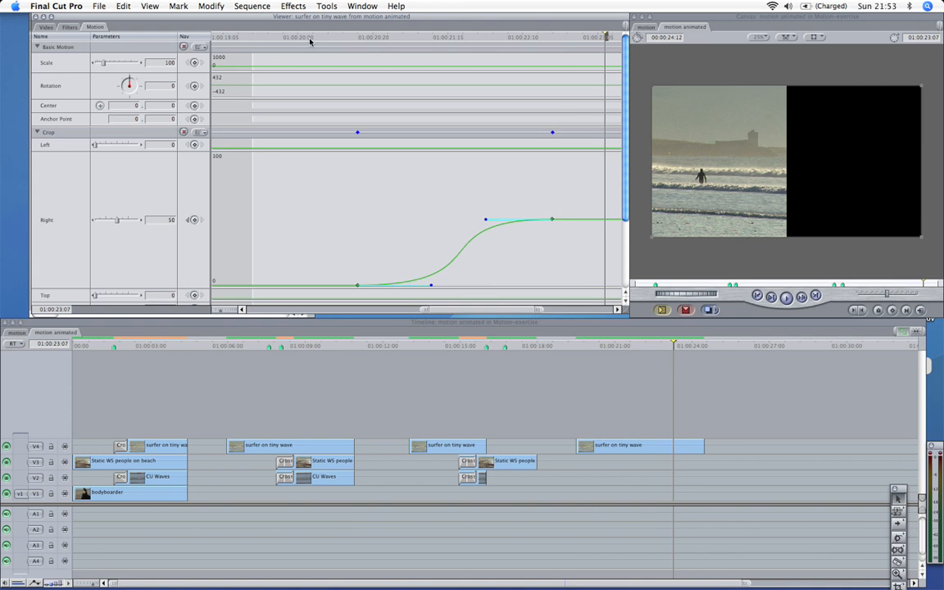
left_click_drag(279, 38, 309, 39)
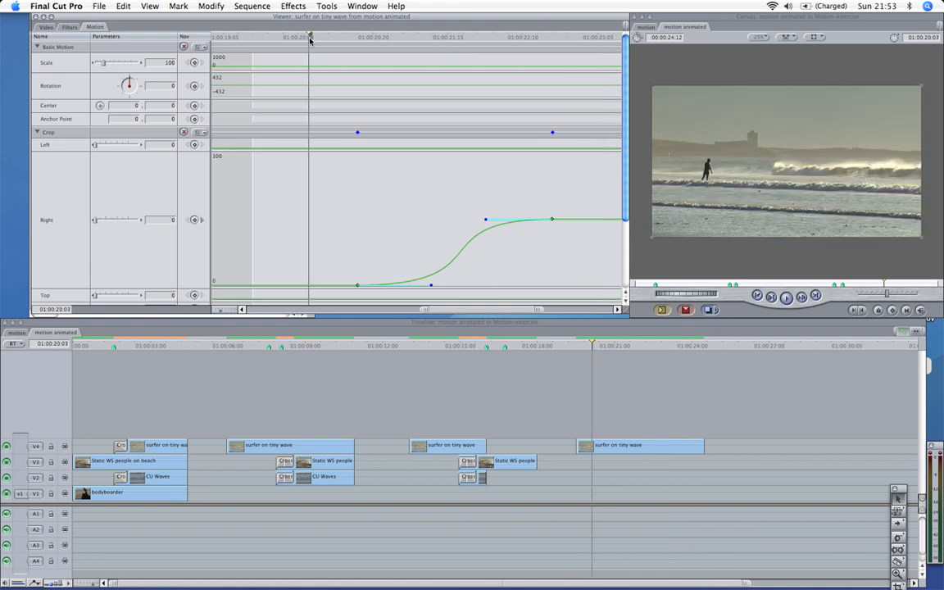
key("space")
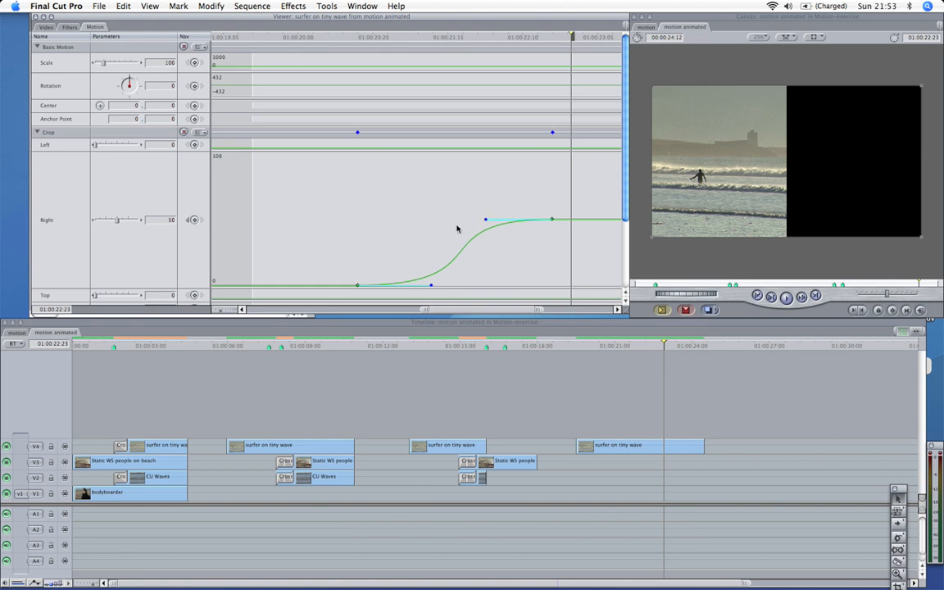
Convert both right crop keyframes to corner points, then make the end keyframe smooth with its default handle
right_click(553, 222)
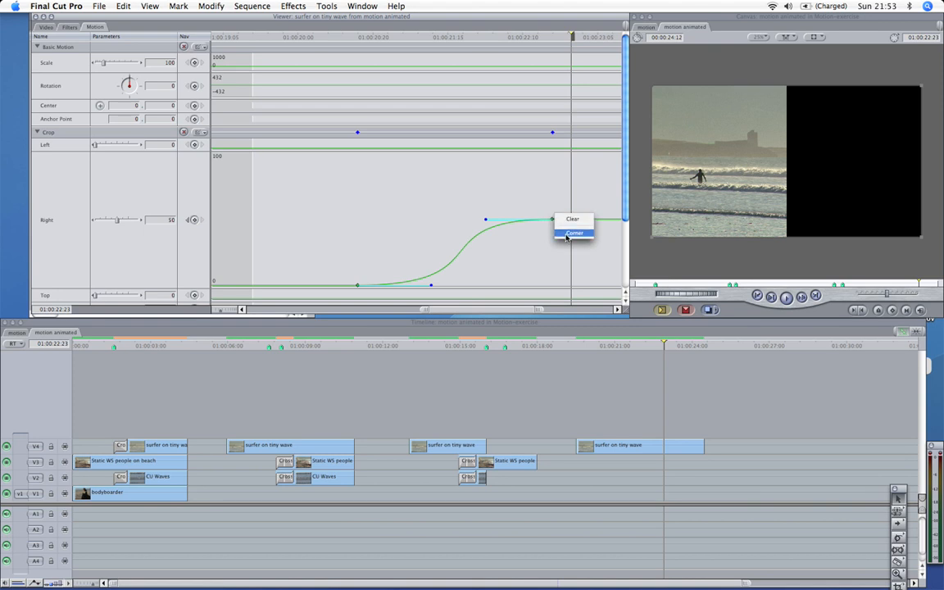
left_click(573, 234)
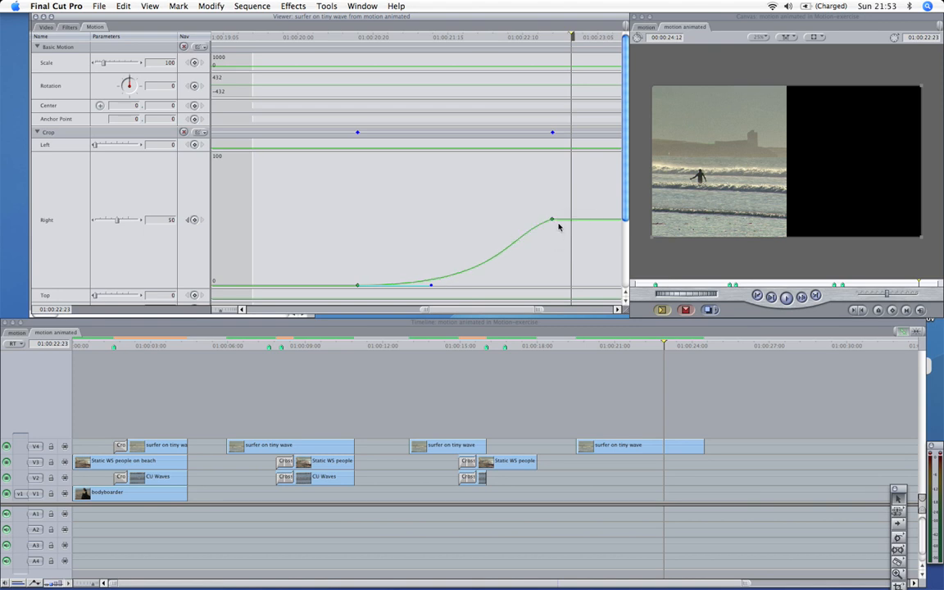
right_click(358, 288)
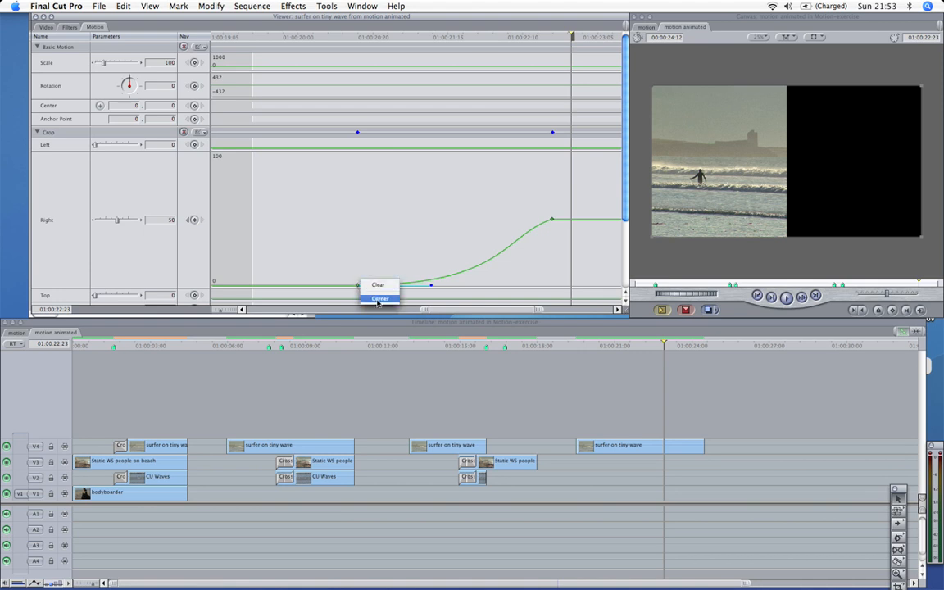
left_click(378, 298)
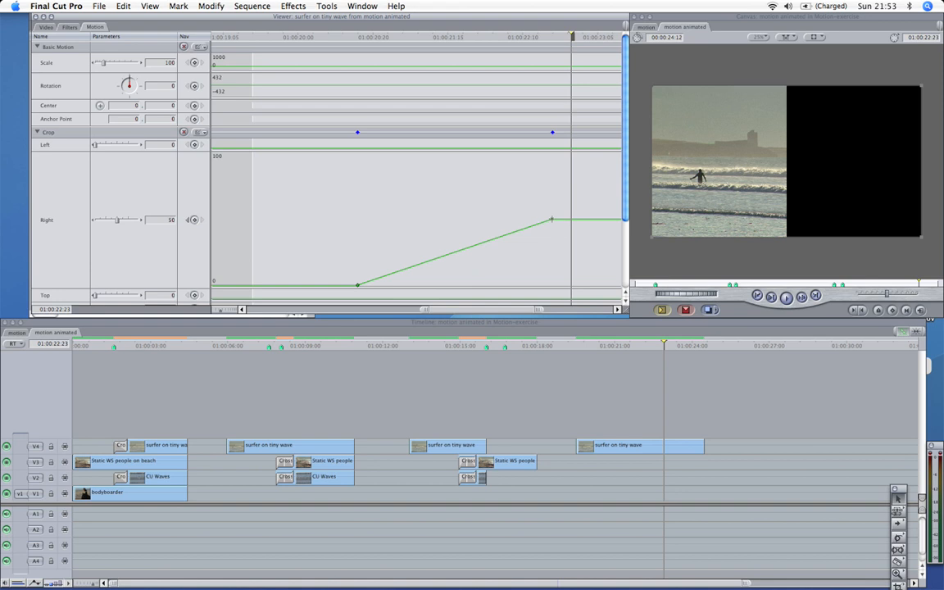
right_click(552, 219)
left_click(565, 231)
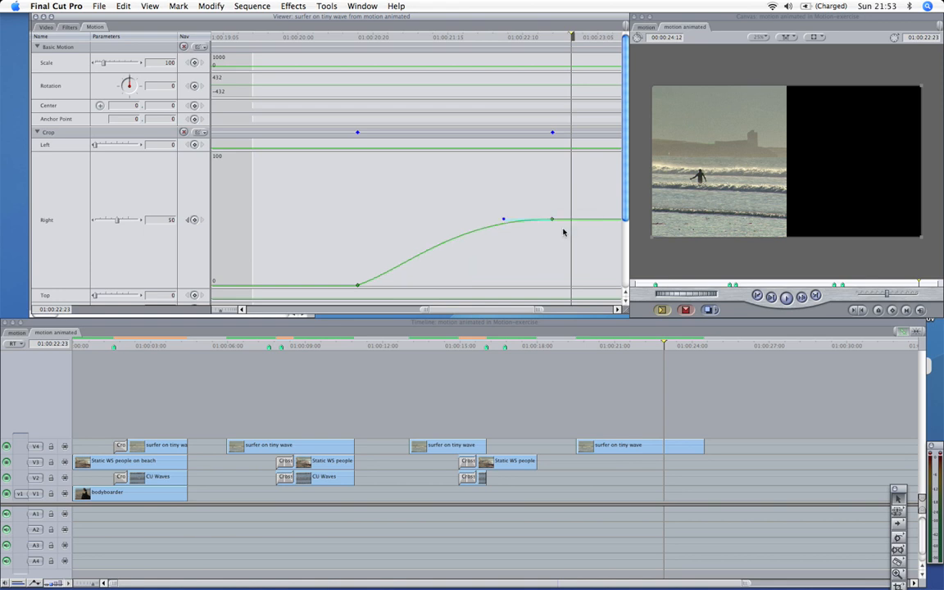